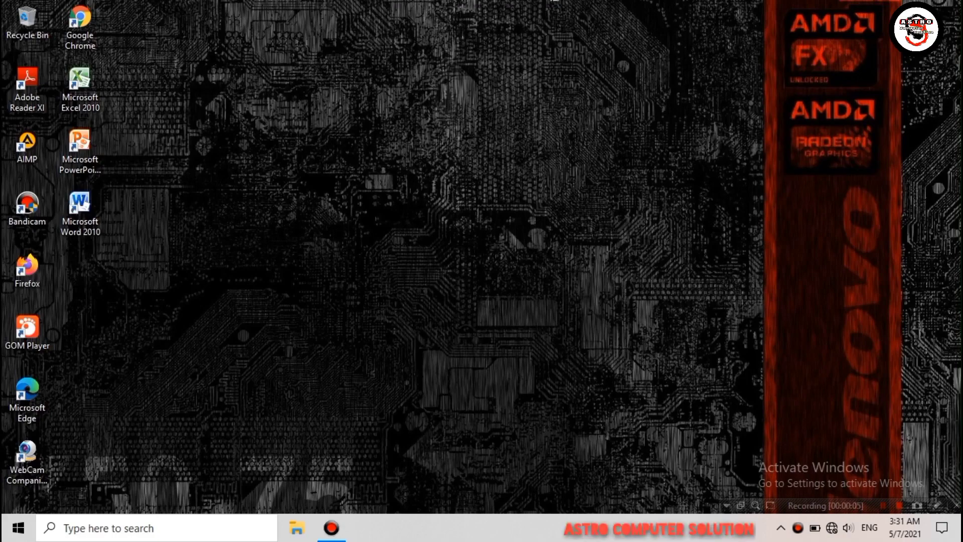
Refresh the desktop and line up the Word, PowerPoint and Excel 2010 shortcuts mid-screen
right_click(466, 243)
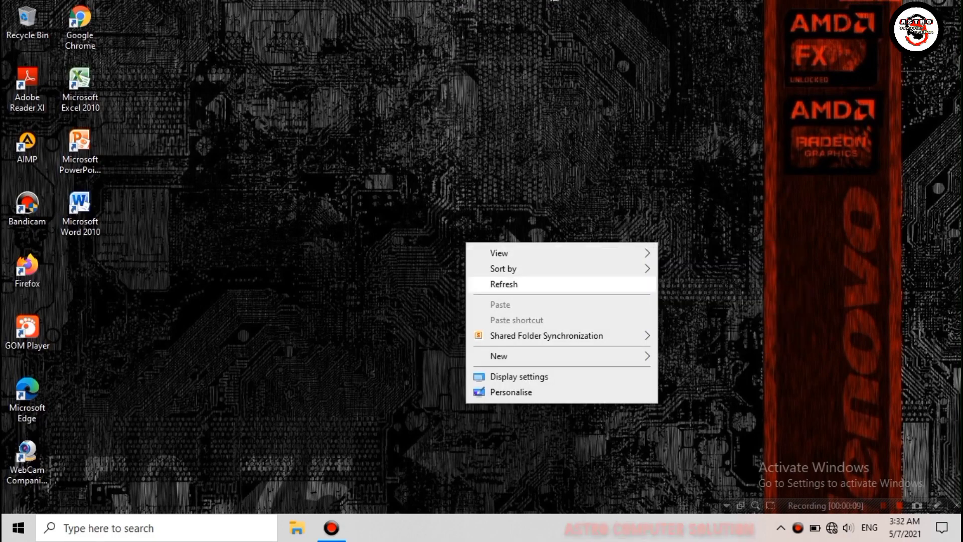
left_click(503, 283)
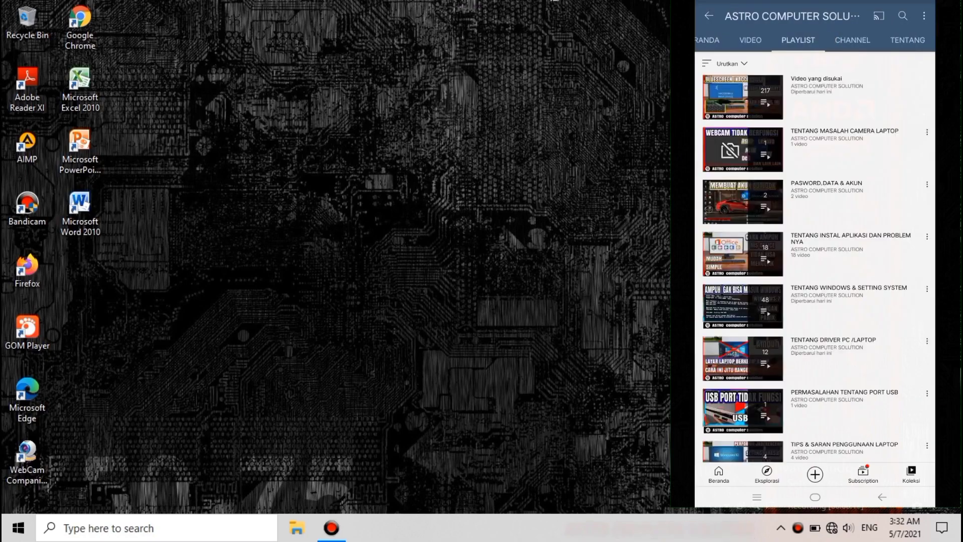
mouse_move(79, 208)
left_mouse_down()
mouse_move(365, 198)
mouse_move(351, 208)
left_mouse_up()
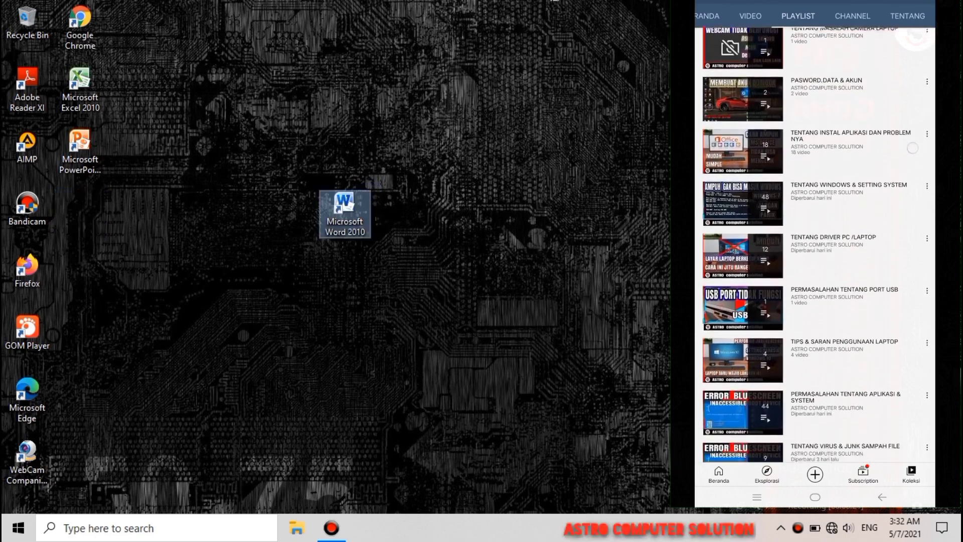
left_click_drag(80, 151, 451, 213)
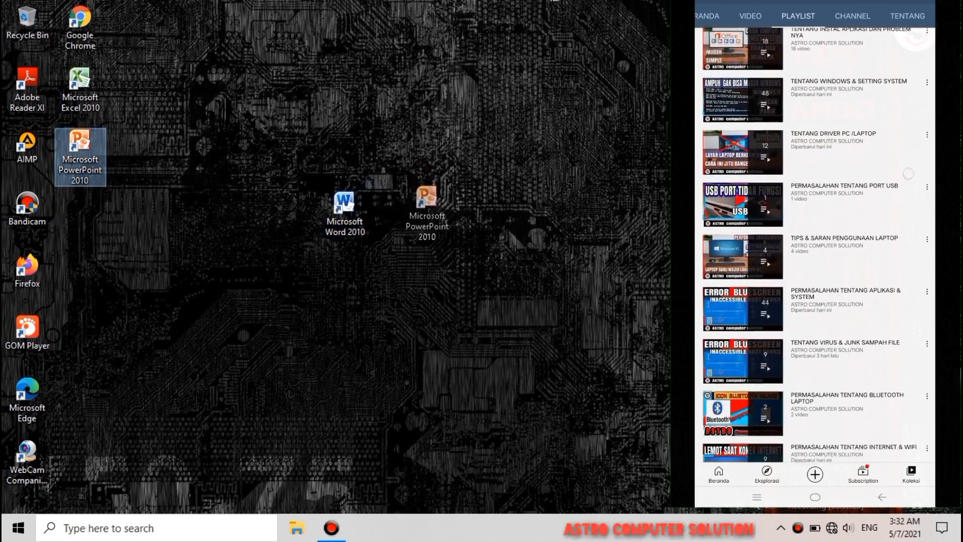
left_click_drag(80, 85, 557, 209)
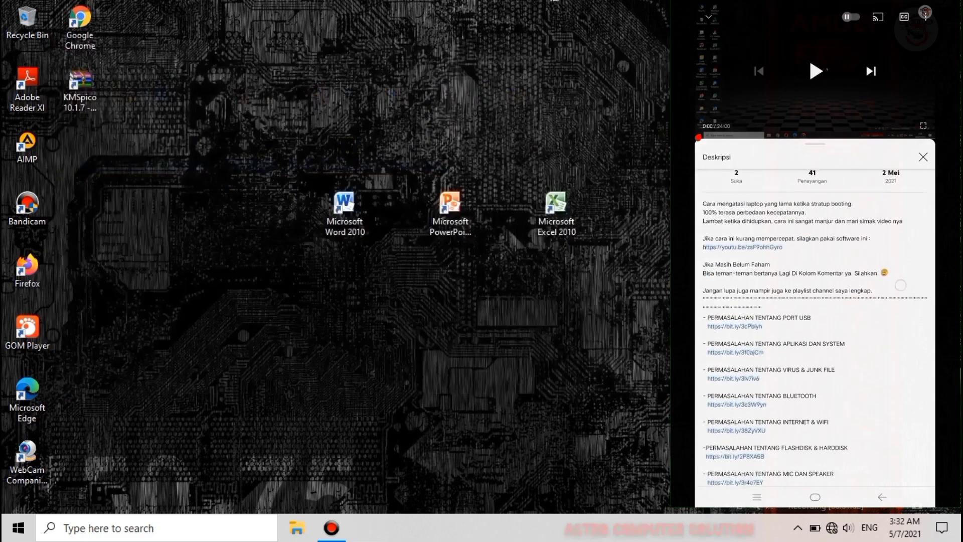
Move the KMSpico shortcut above PowerPoint and rename it to 'KMSpico 10.1.7'
mouse_move(506, 113)
left_mouse_down()
mouse_move(458, 120)
mouse_move(450, 150)
left_mouse_up()
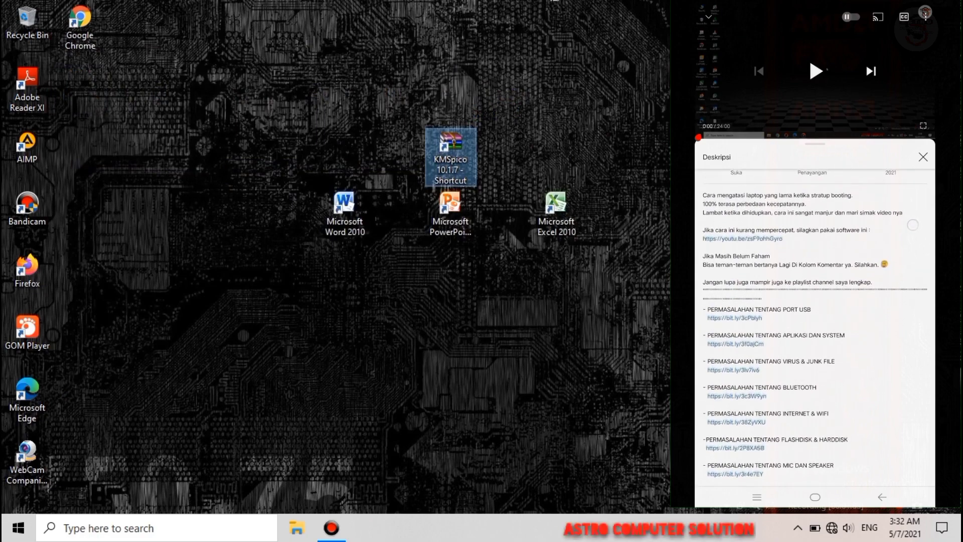
key("F2")
key("End")
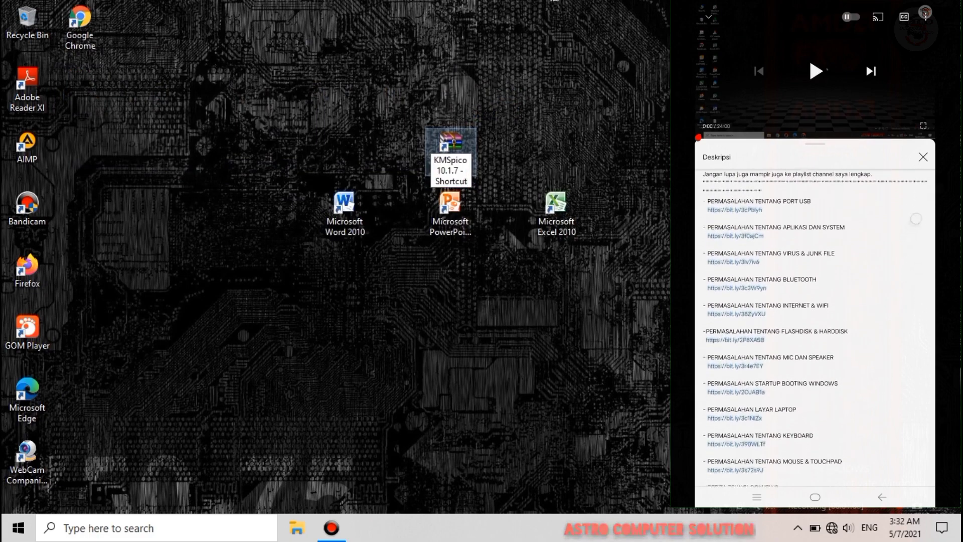
key("BackSpace")
key("BackSpace")
key("BackSpace")
key("BackSpace")
key("BackSpace")
key("BackSpace")
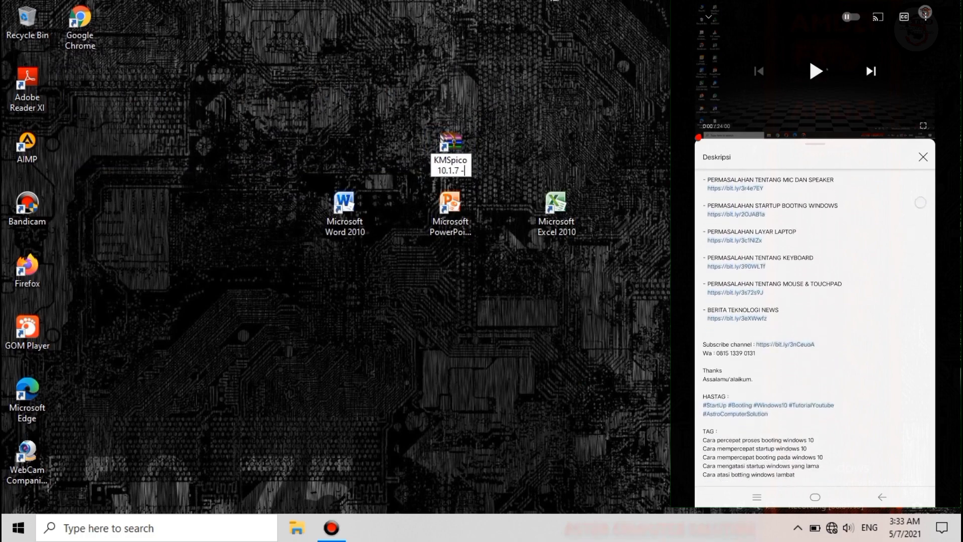
key("BackSpace")
key("BackSpace")
key("BackSpace")
key("Return")
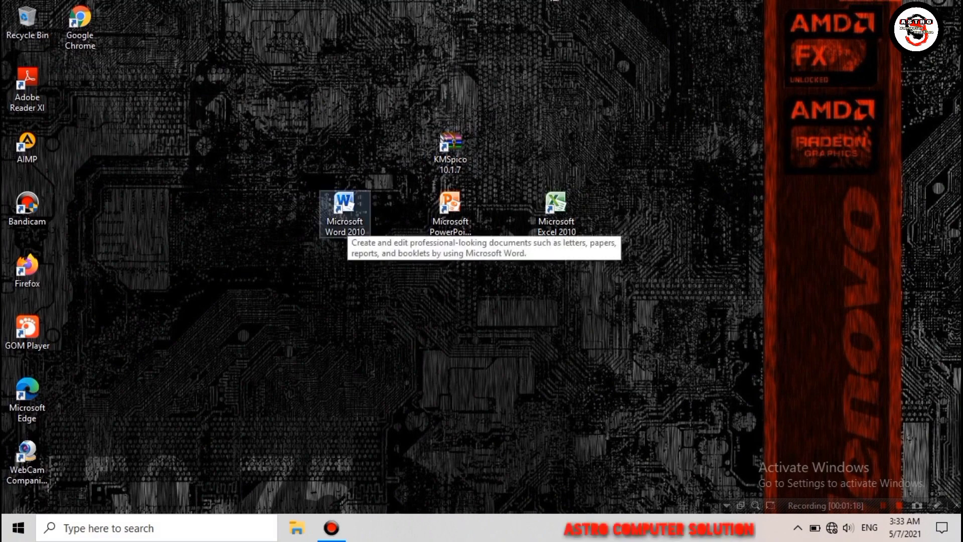
Launch Word 2010, then close and cancel the Office configuration failing with Error 1920
left_click(345, 211)
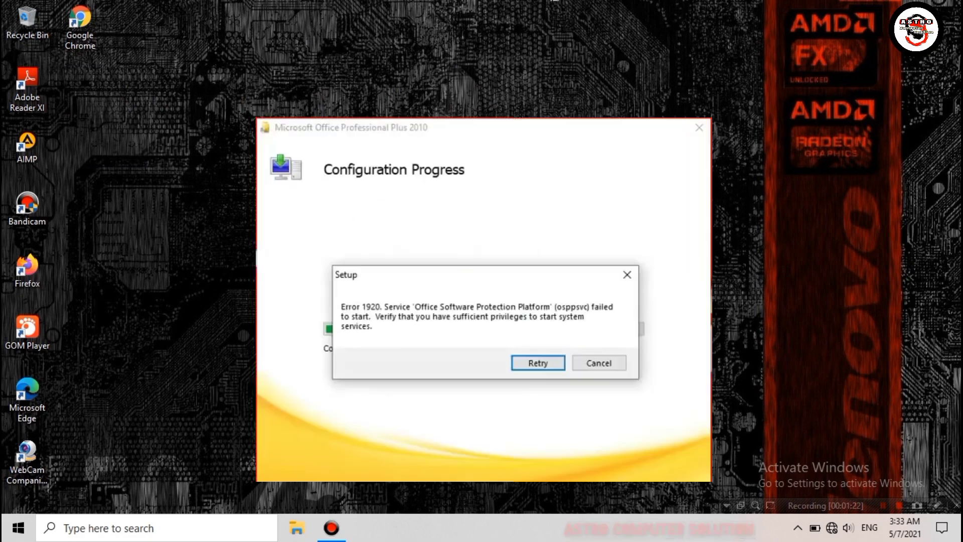
left_click(624, 279)
left_click(698, 128)
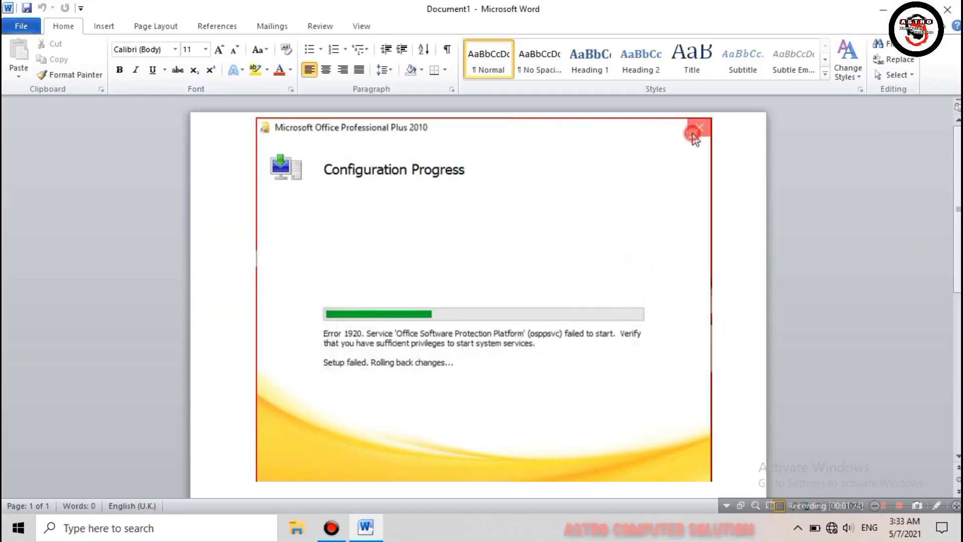
left_click(475, 353)
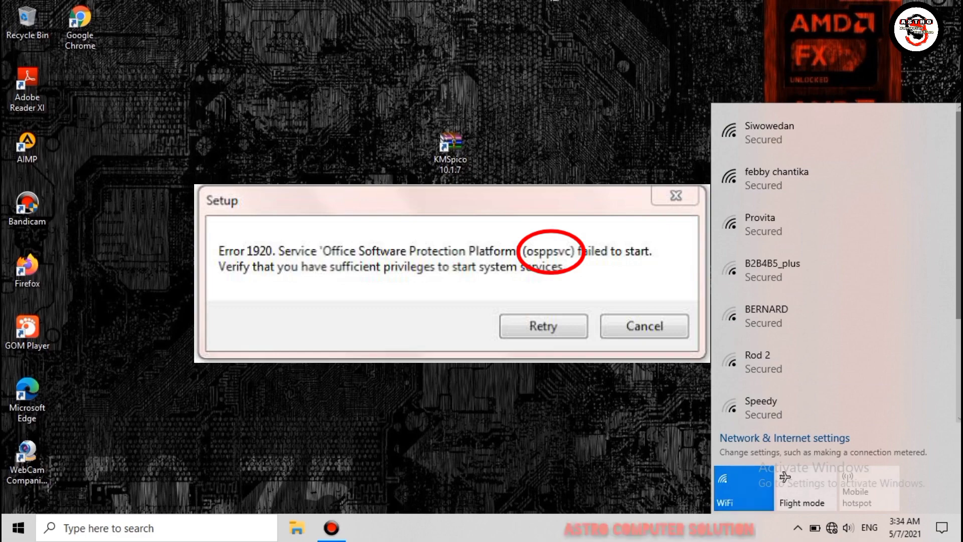
Turn Wi-Fi off from the network flyout to take the computer offline
left_click(743, 484)
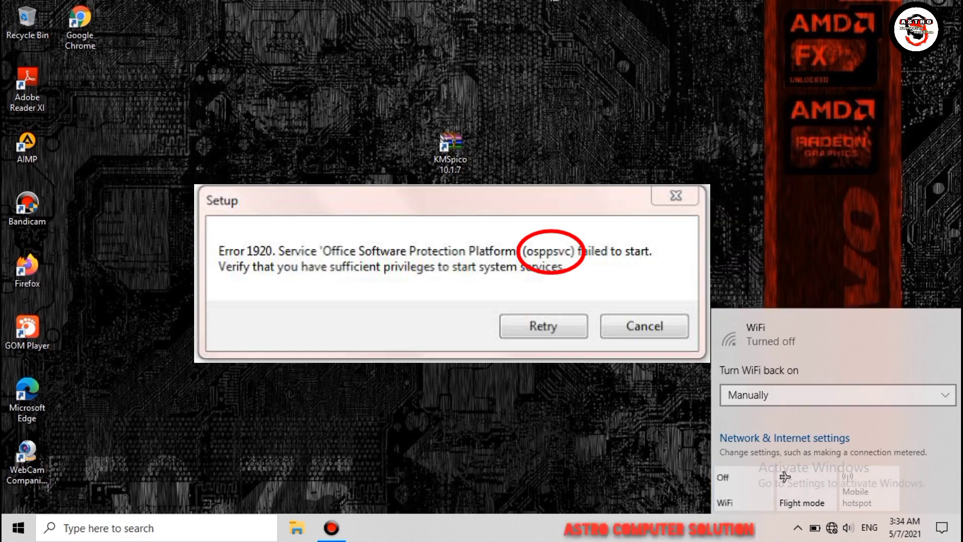
key("Escape")
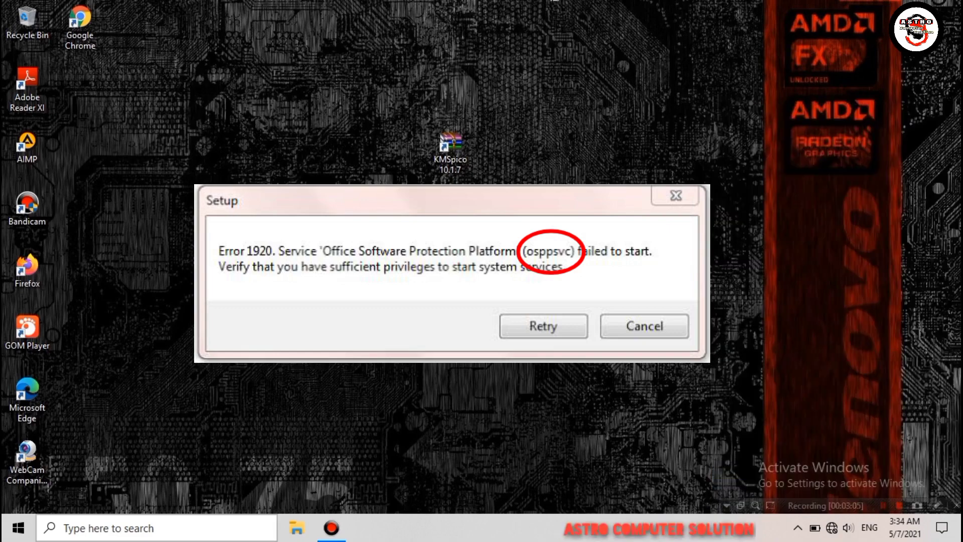
left_click(150, 528)
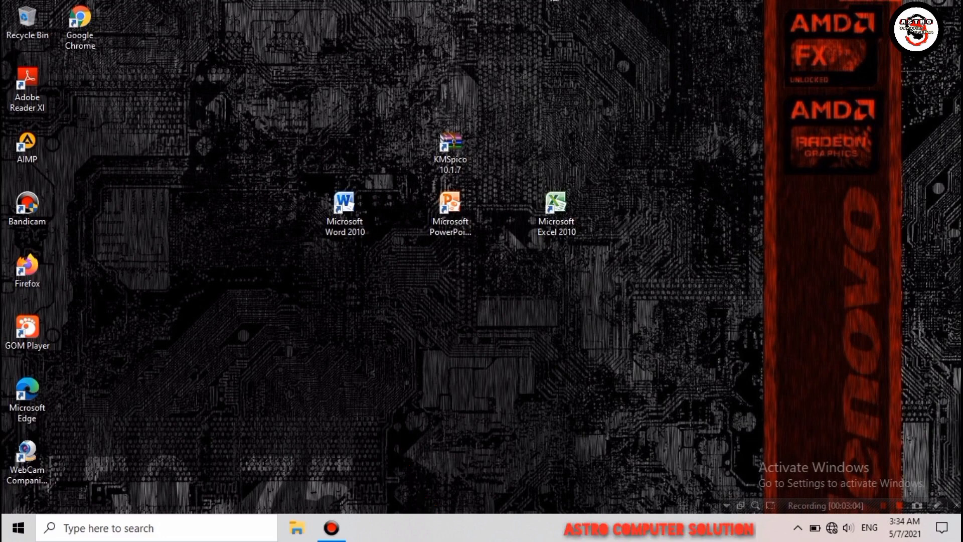
End the Microsoft Word (32 bit) process in Task Manager, then close Task Manager
right_click(462, 526)
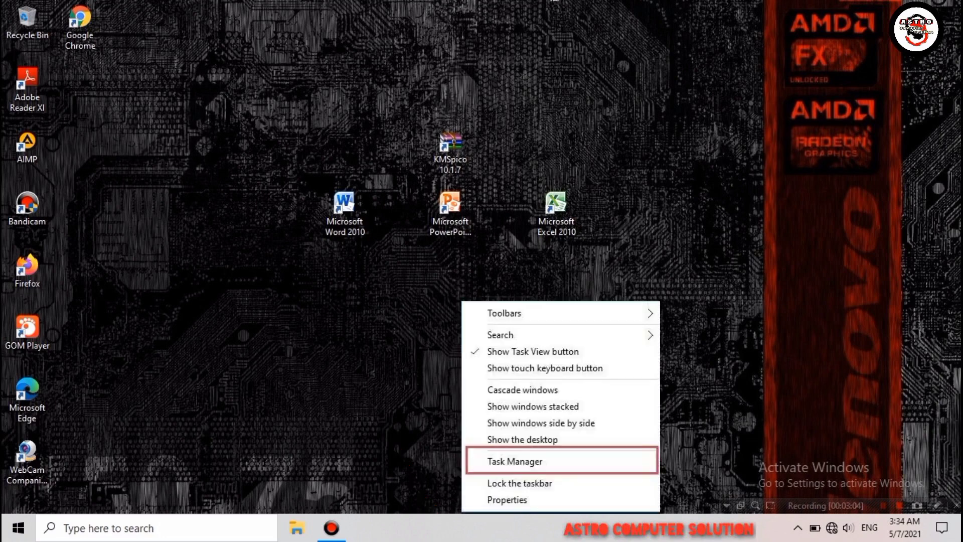
left_click(514, 460)
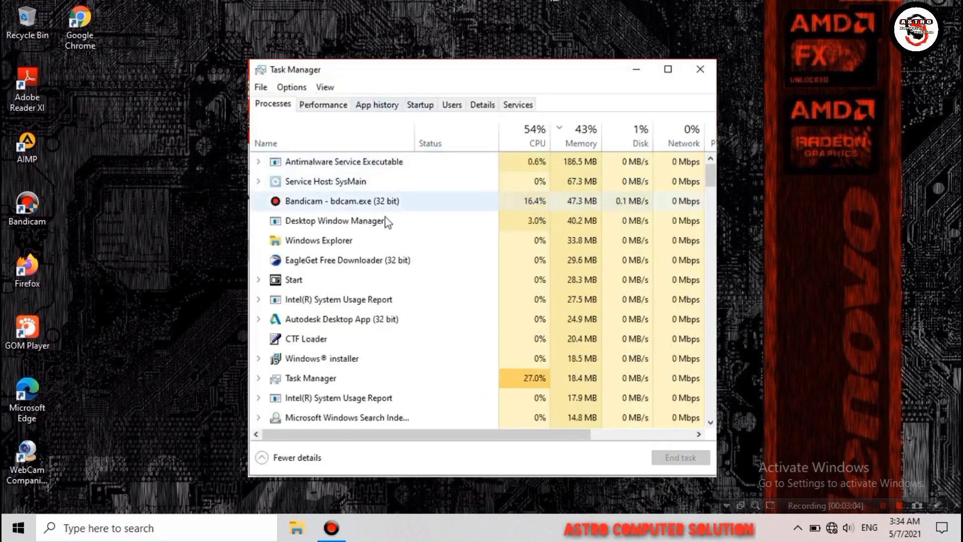
scroll(351, 318, "down", 1)
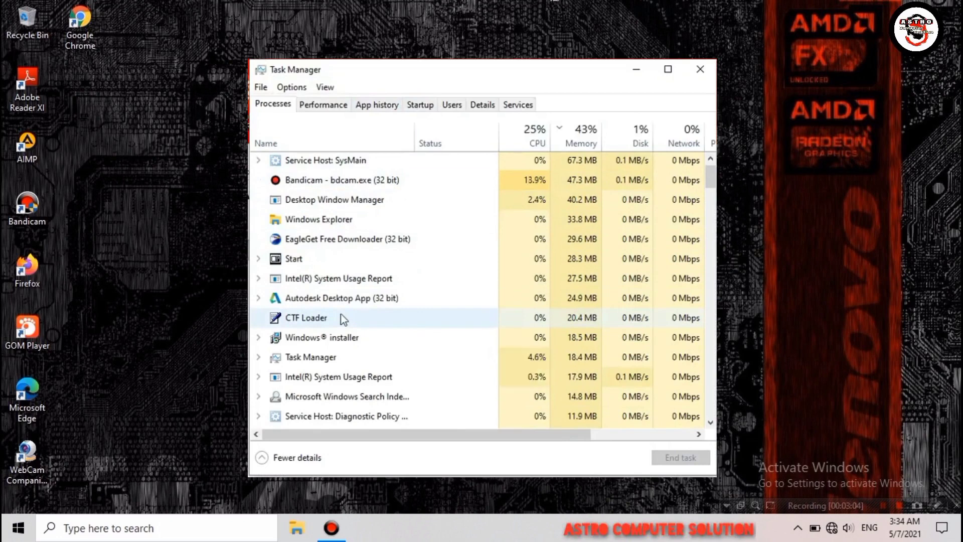
scroll(341, 316, "down", 2)
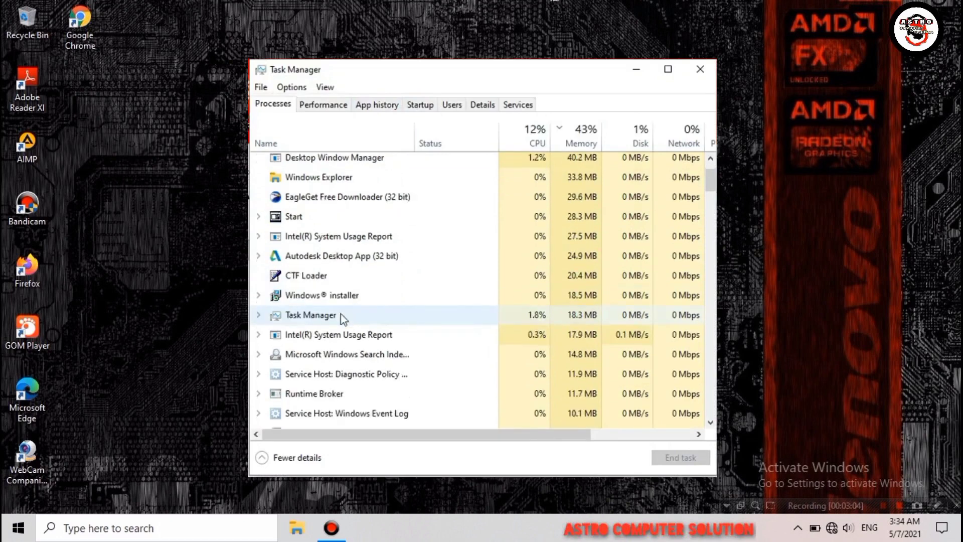
scroll(447, 372, "down", 2)
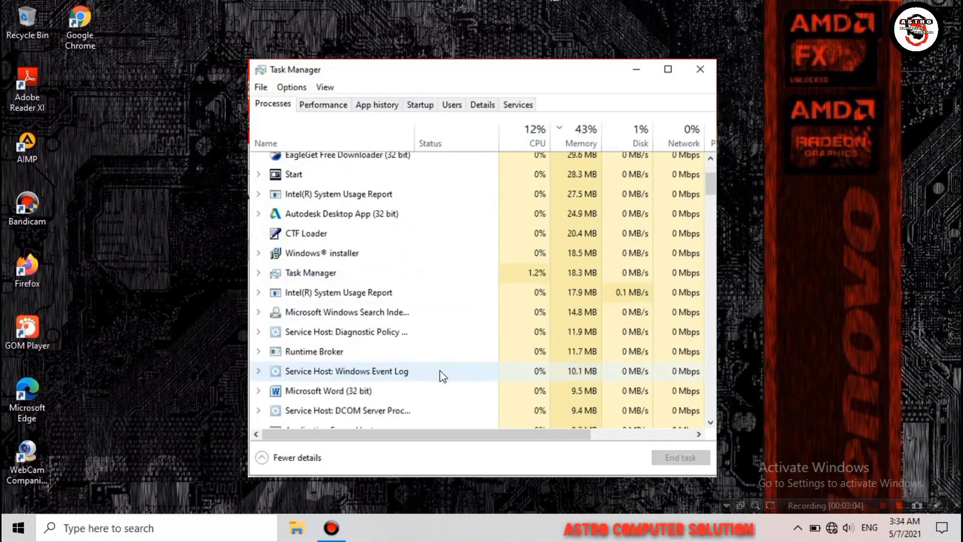
left_click(425, 397)
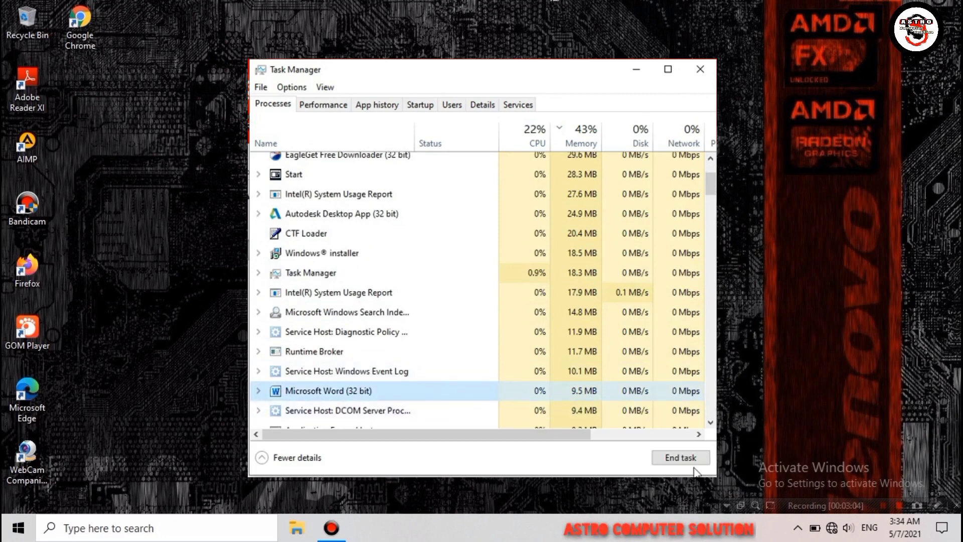
left_click(681, 457)
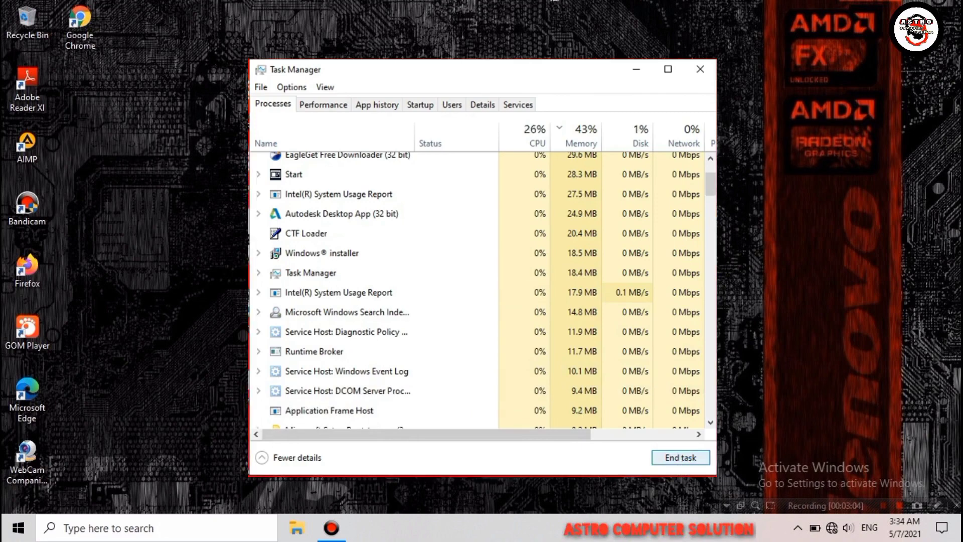
key("alt+F4")
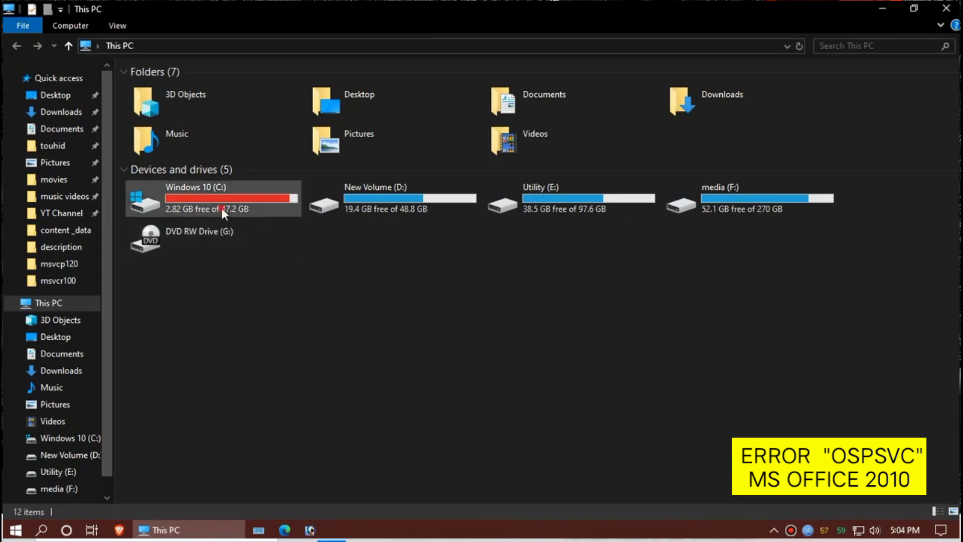
Open C:\Program Files\Common Files\microsoft shared\OfficeSoftwareProtectionPlatform in File Explorer
double_click(222, 208)
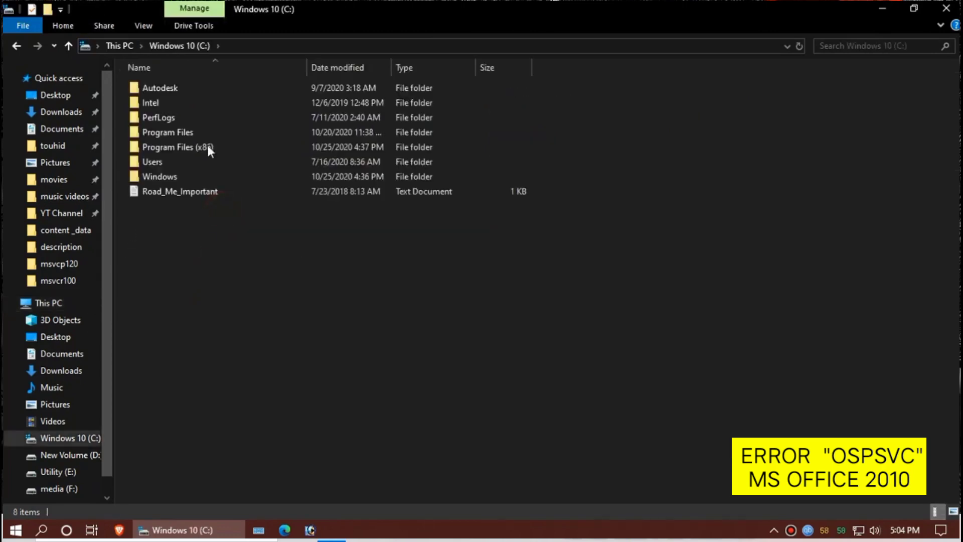
double_click(184, 131)
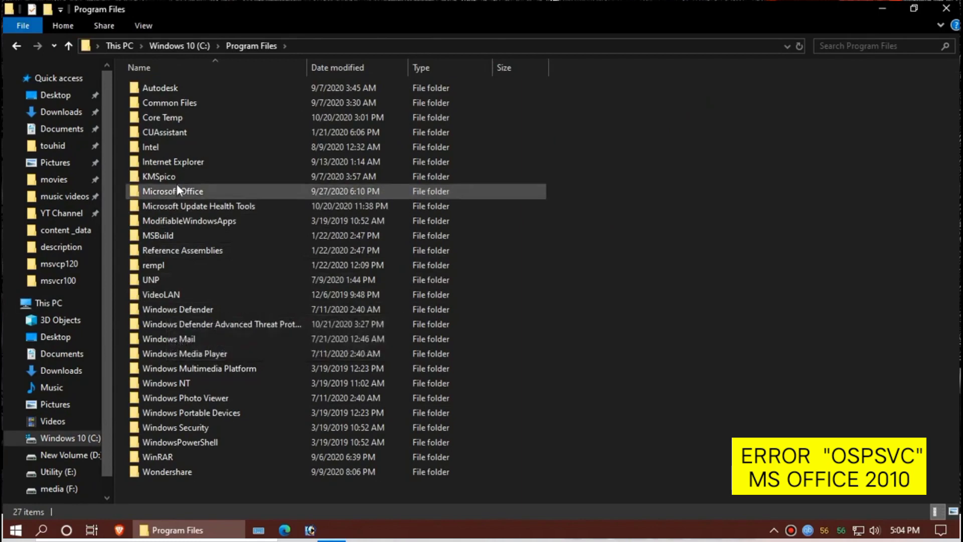
double_click(198, 103)
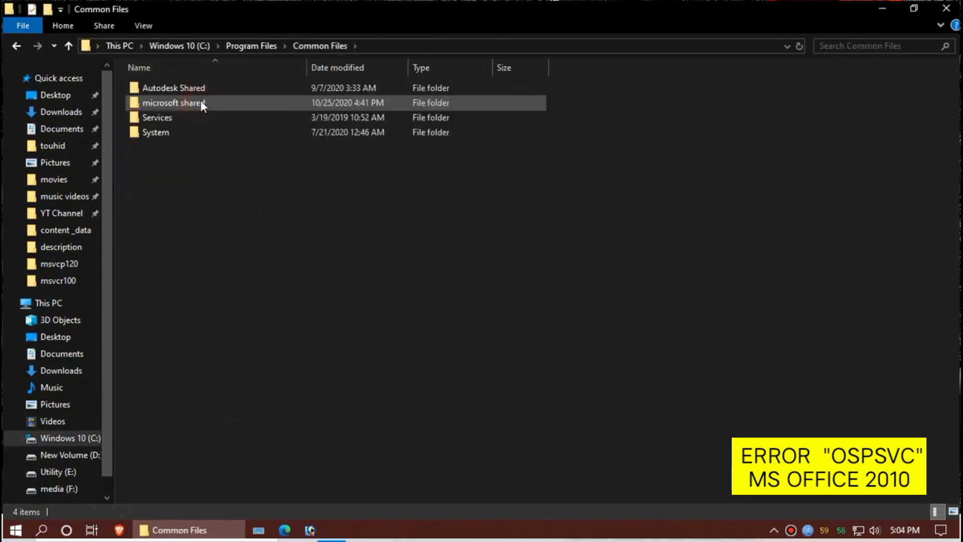
double_click(215, 100)
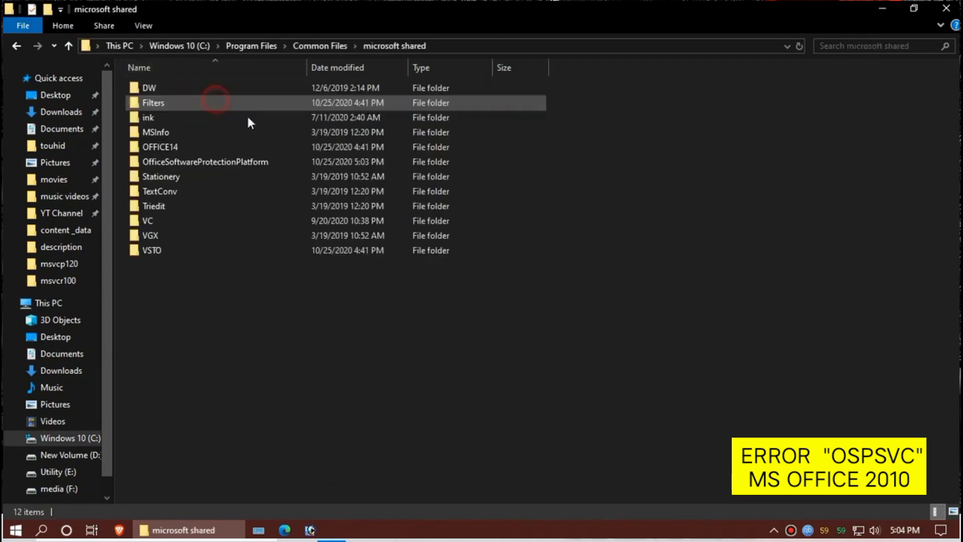
left_click(213, 160)
double_click(213, 160)
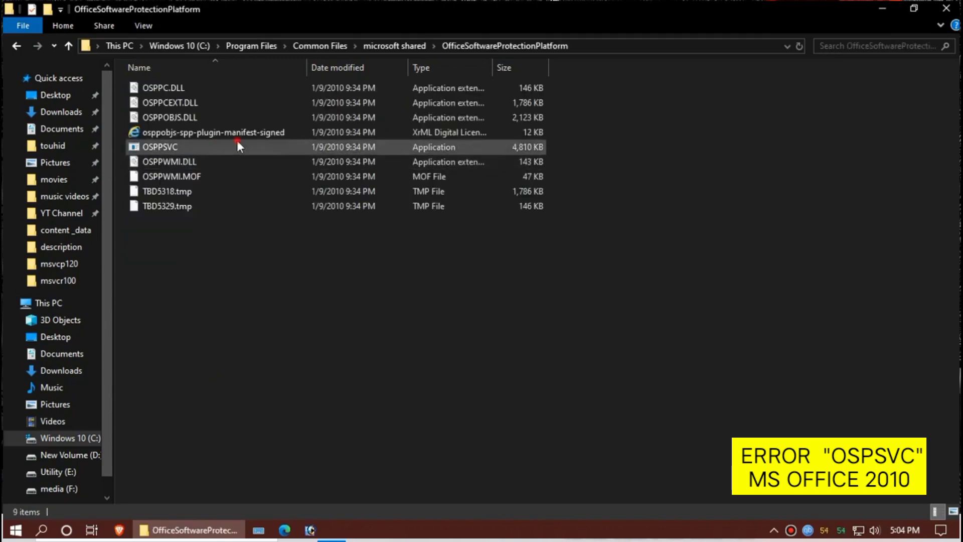
Select OSPPSVC and switch the folder view to Extra large icons
left_click(237, 143)
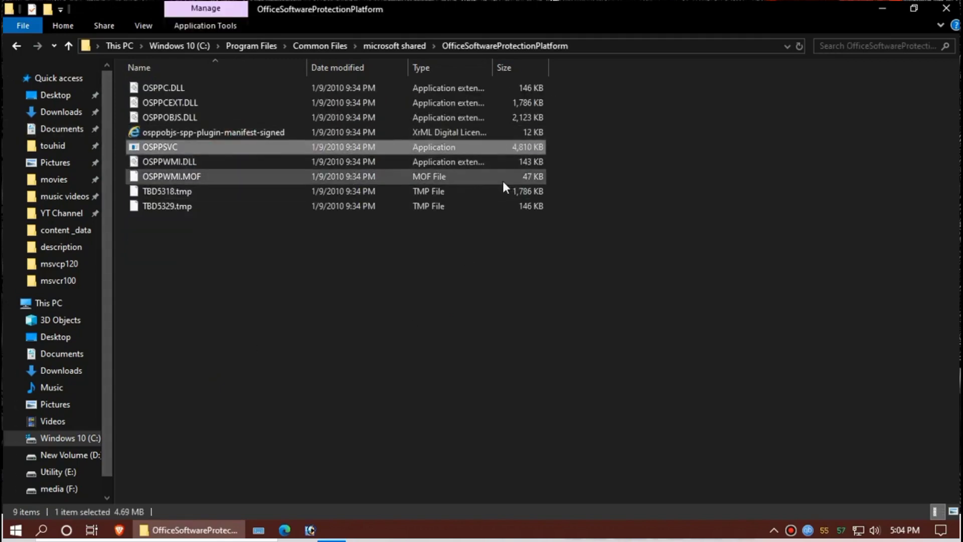
scroll(502, 181, "up", 2, "ctrl")
scroll(501, 179, "up", 1, "ctrl")
scroll(501, 180, "up", 1, "ctrl")
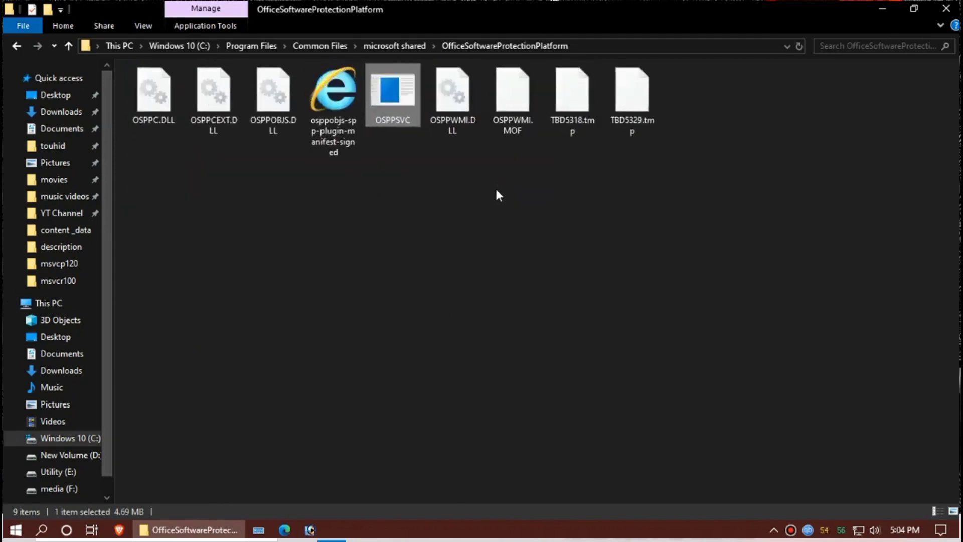
scroll(497, 191, "up", 1, "ctrl")
scroll(494, 190, "up", 1, "ctrl")
scroll(494, 190, "up", 1, "ctrl")
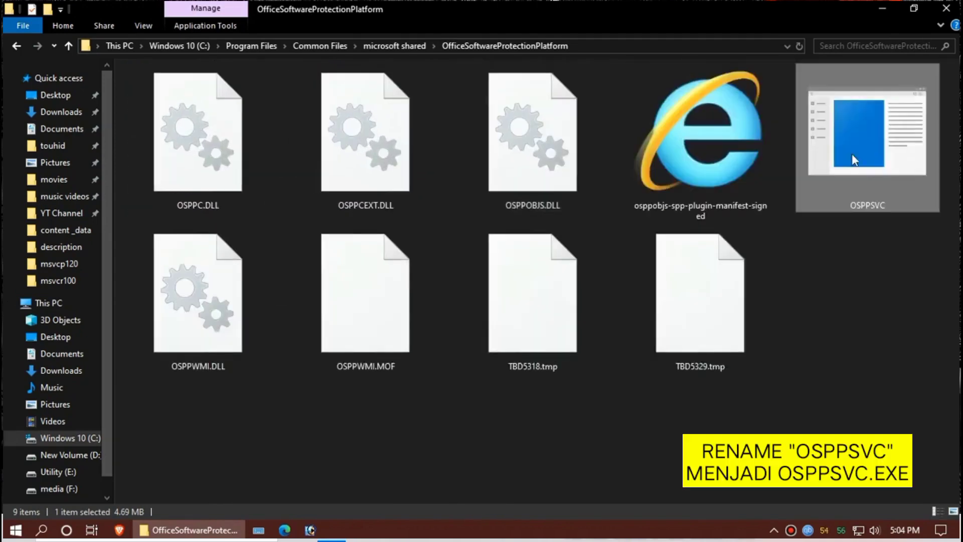
mouse_move(868, 135)
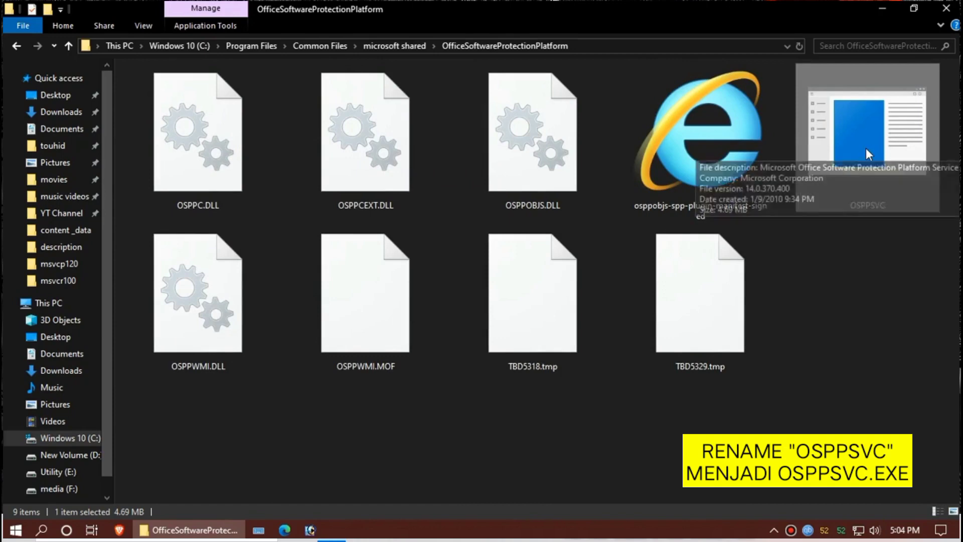
Rename the OSPPSVC file to OSPPSVC.exe
right_click(866, 149)
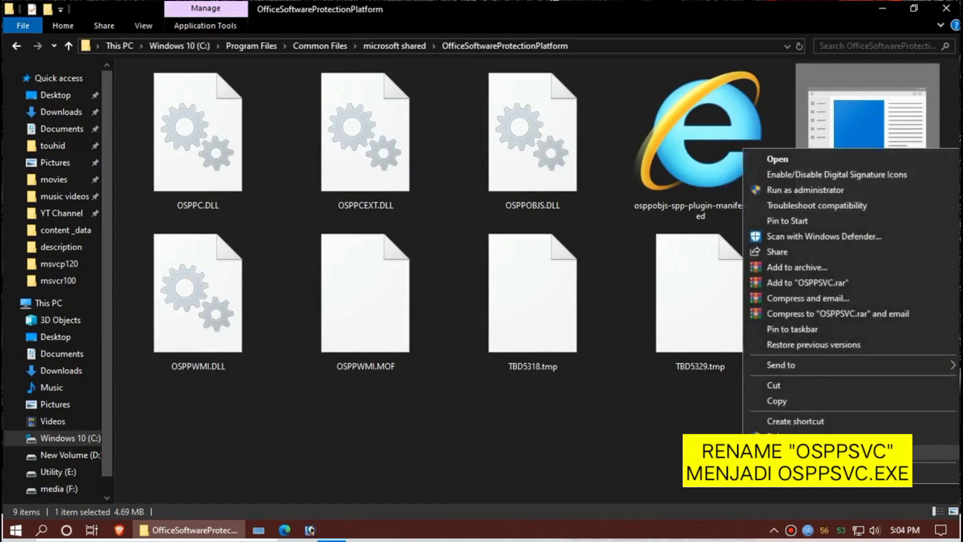
left_click(793, 453)
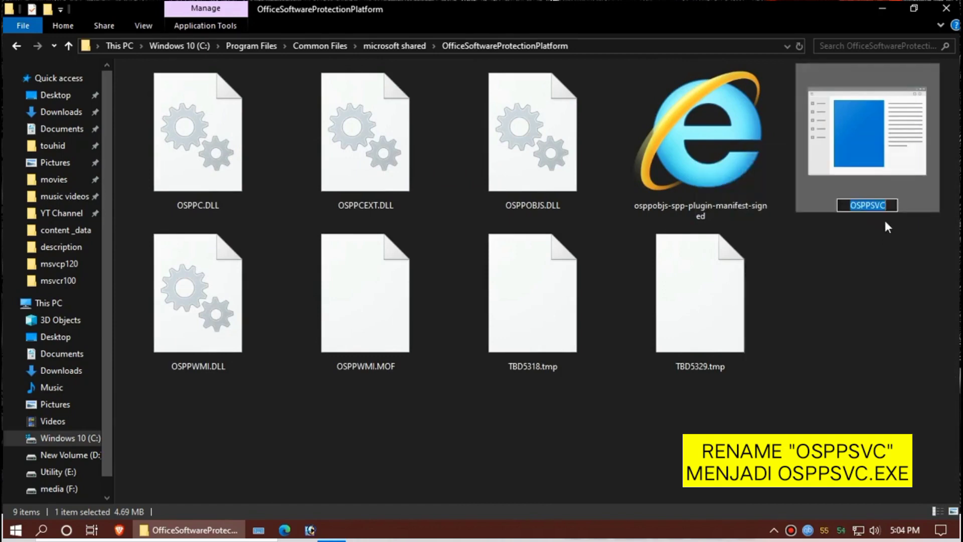
left_click(896, 205)
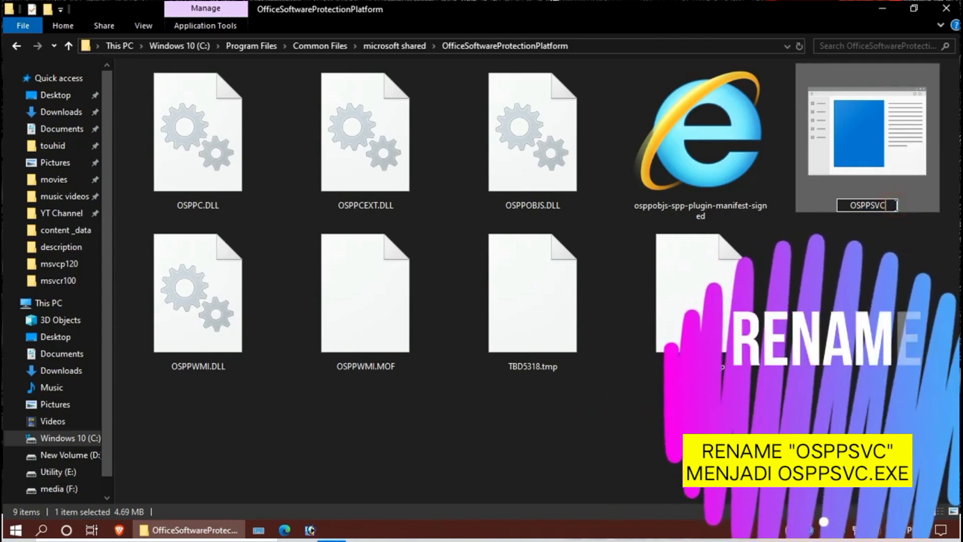
type(".ex")
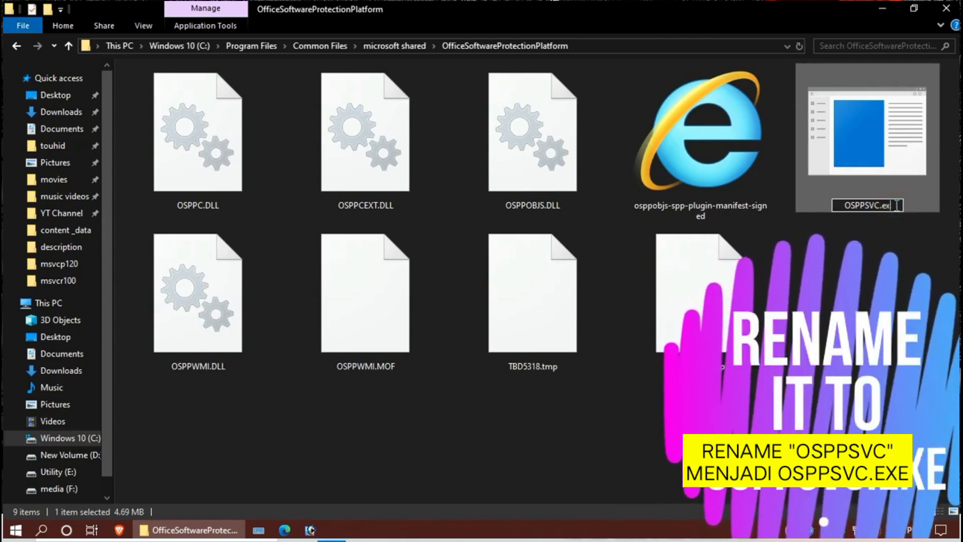
type("e")
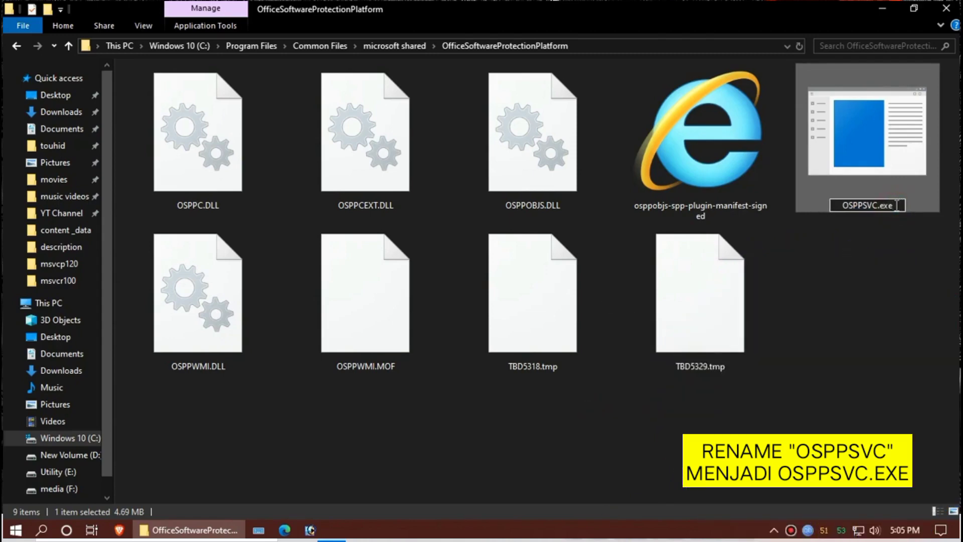
key("Return")
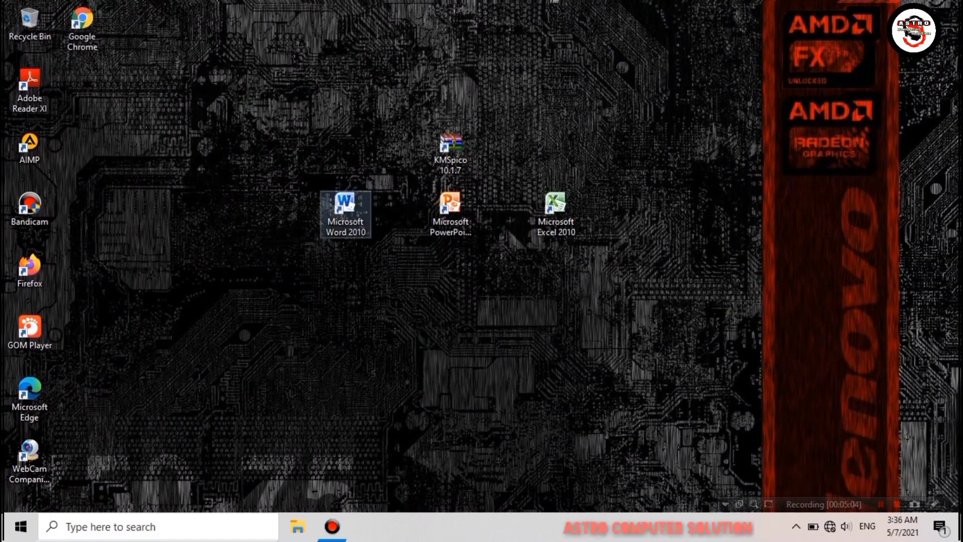
Try launching Word 2010 from its shortcut, then refresh the desktop
key("Return")
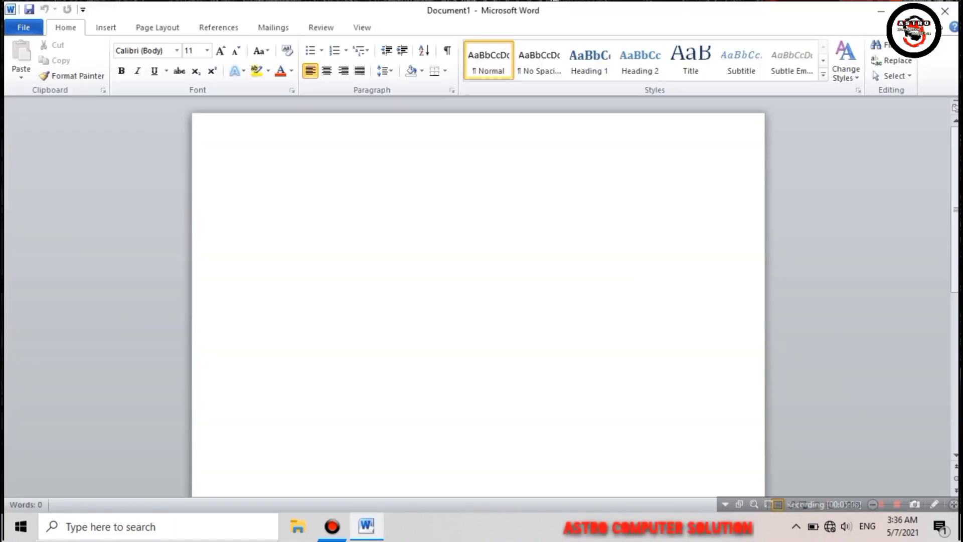
type("NHJM")
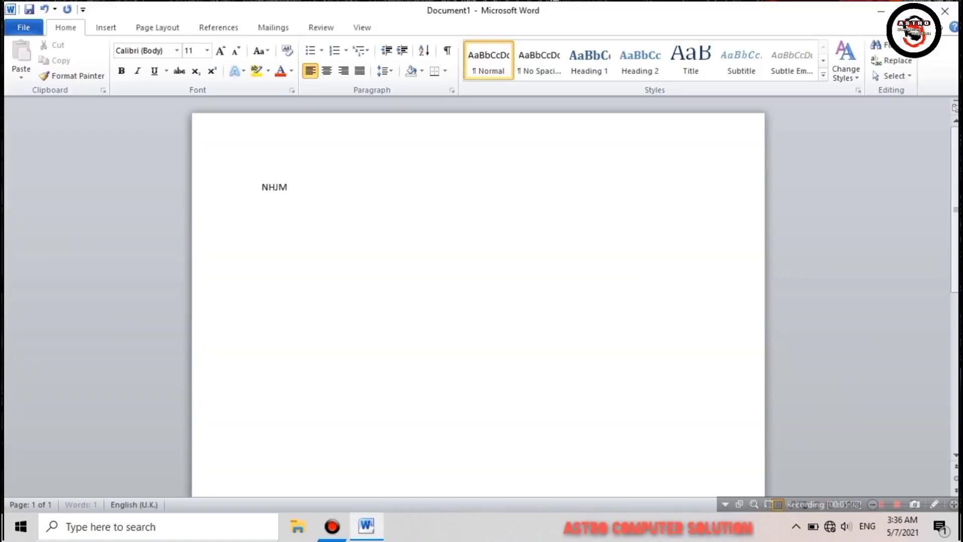
type("KNKNKNK")
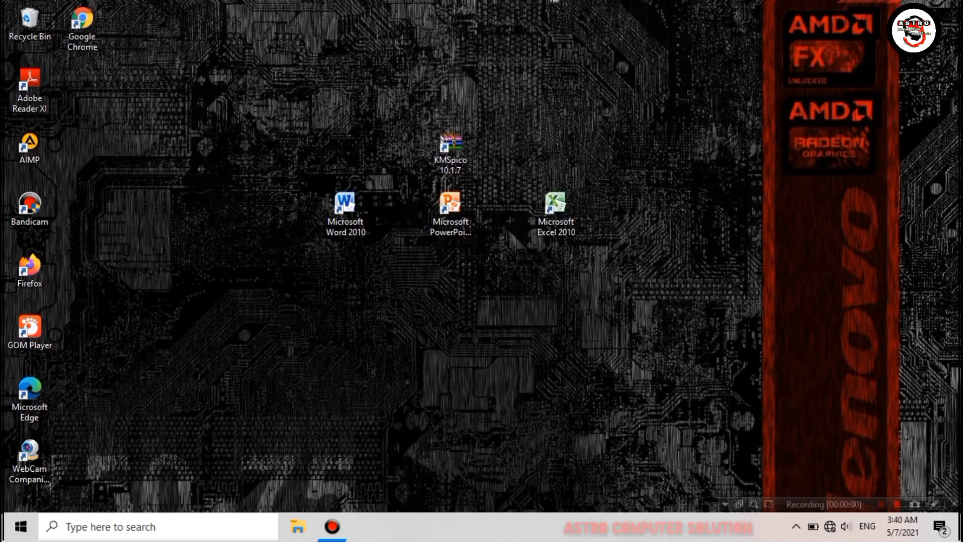
right_click(723, 185)
left_click(760, 226)
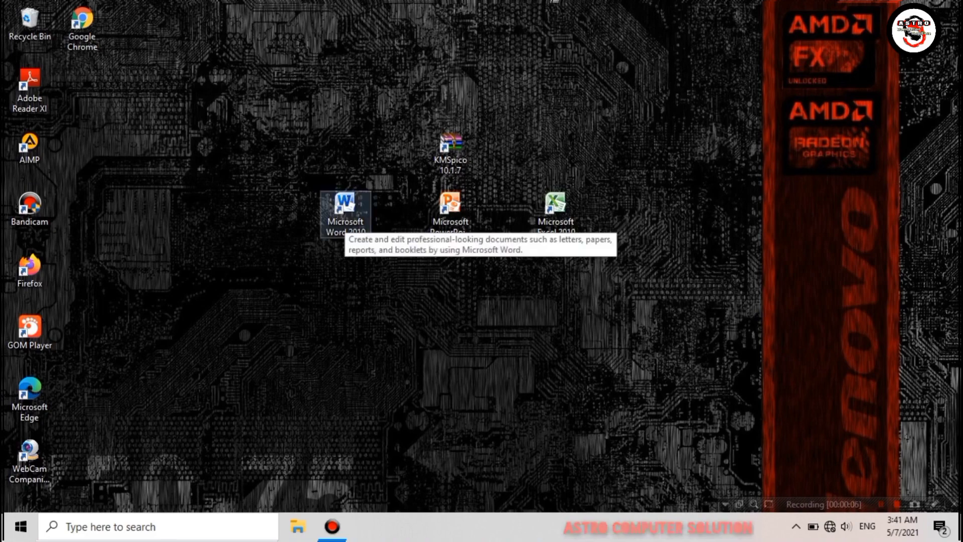
Open Word 2010 with test text, verify Product Activated under File > Help, close without saving
left_click(345, 210)
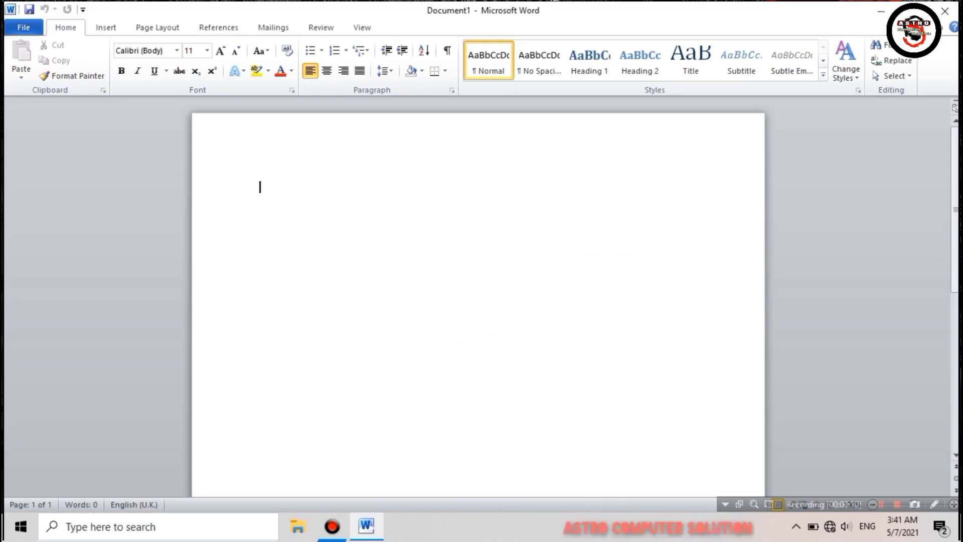
type("llkkmlkmlk")
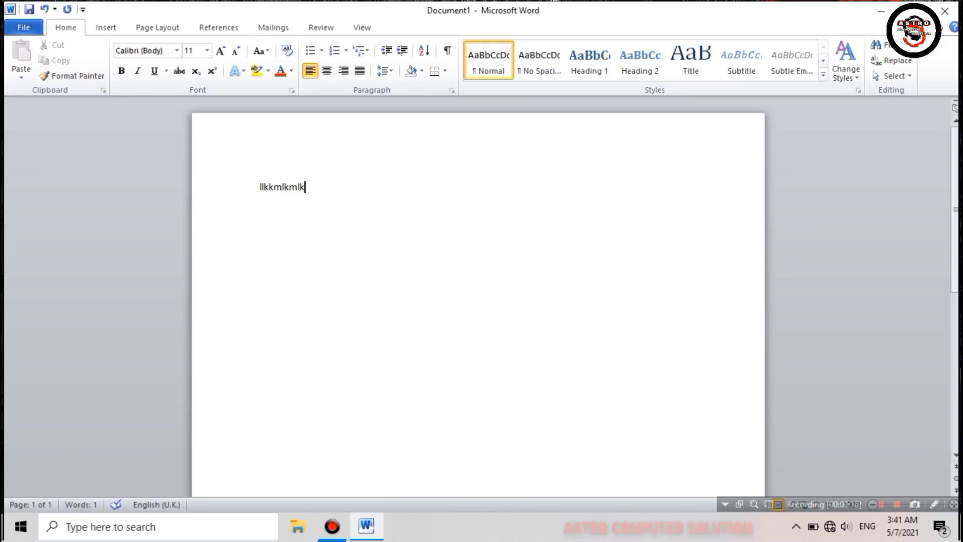
key("alt+f")
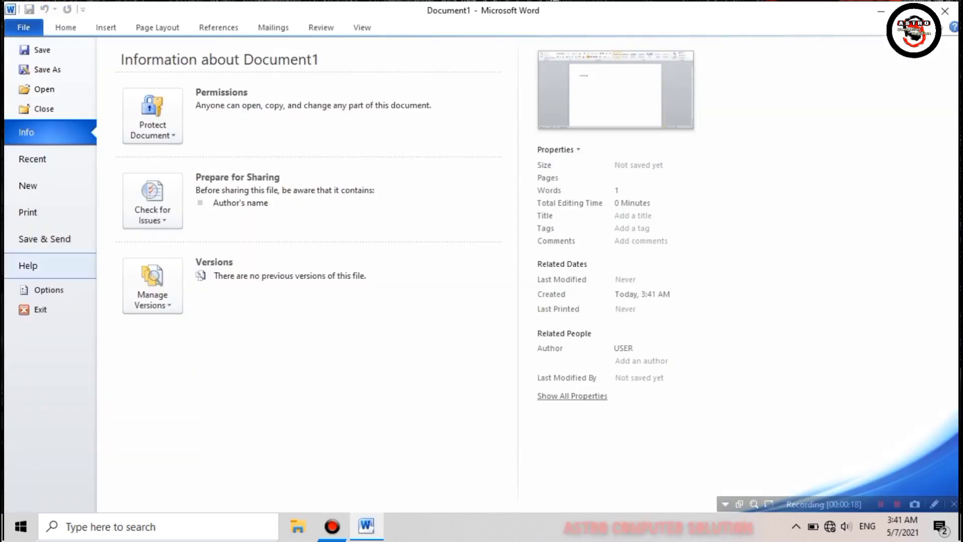
left_click(40, 265)
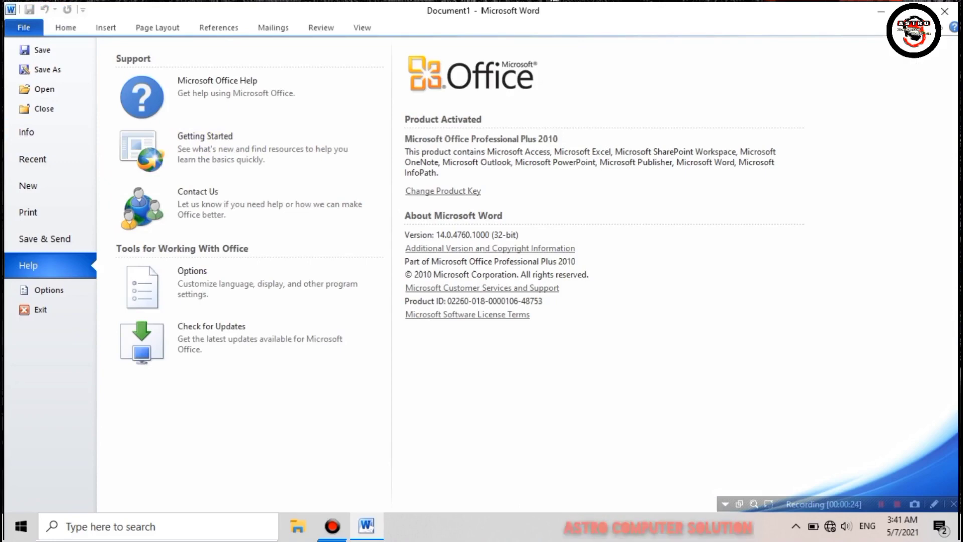
left_click(945, 12)
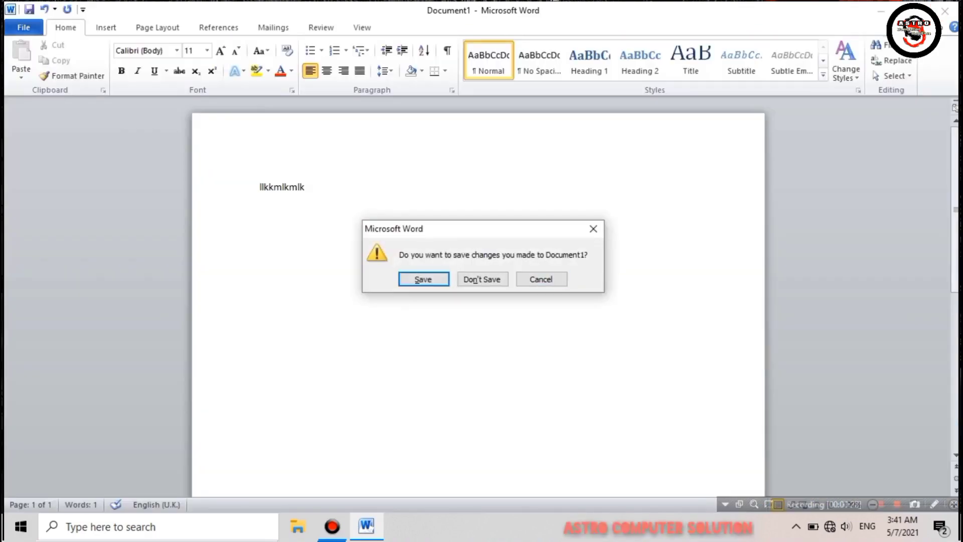
left_click(481, 279)
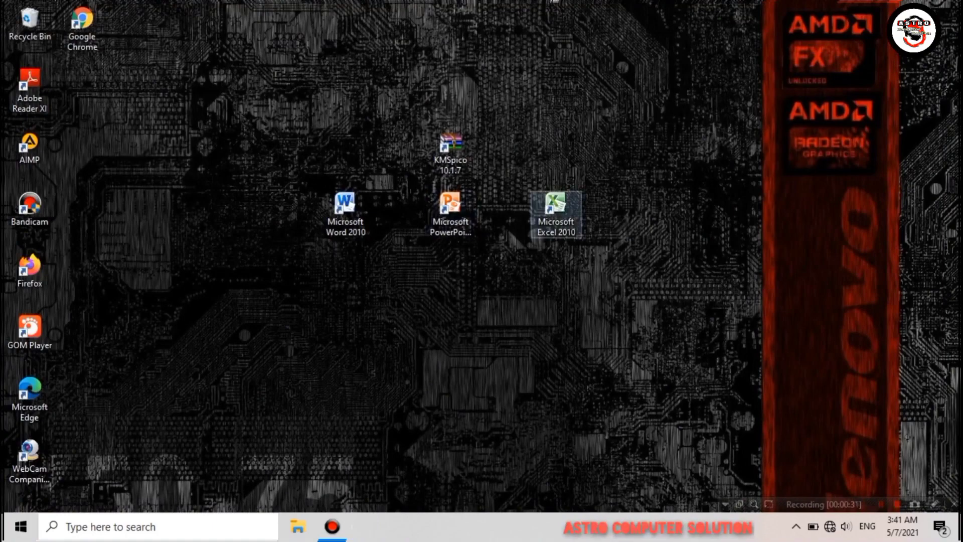
double_click(555, 206)
left_click(449, 222)
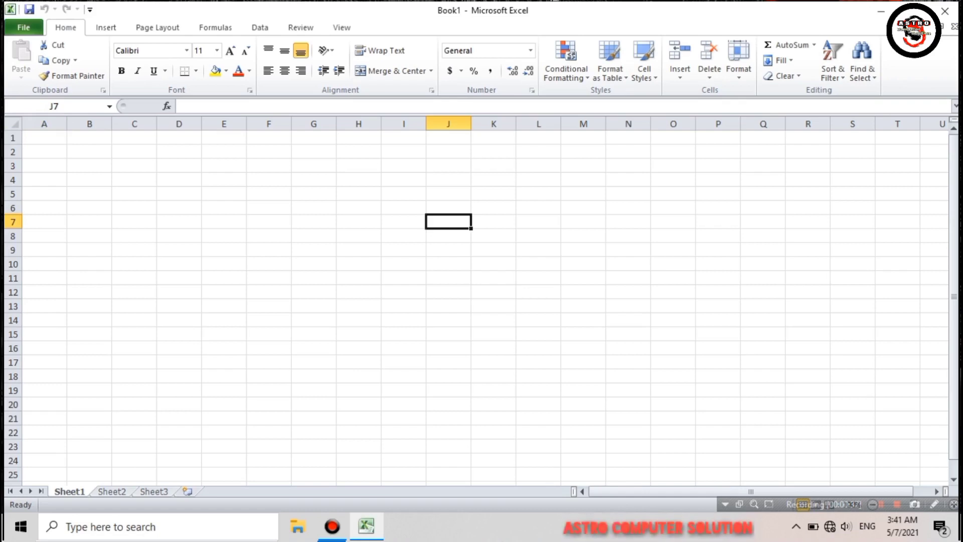
left_click(404, 236)
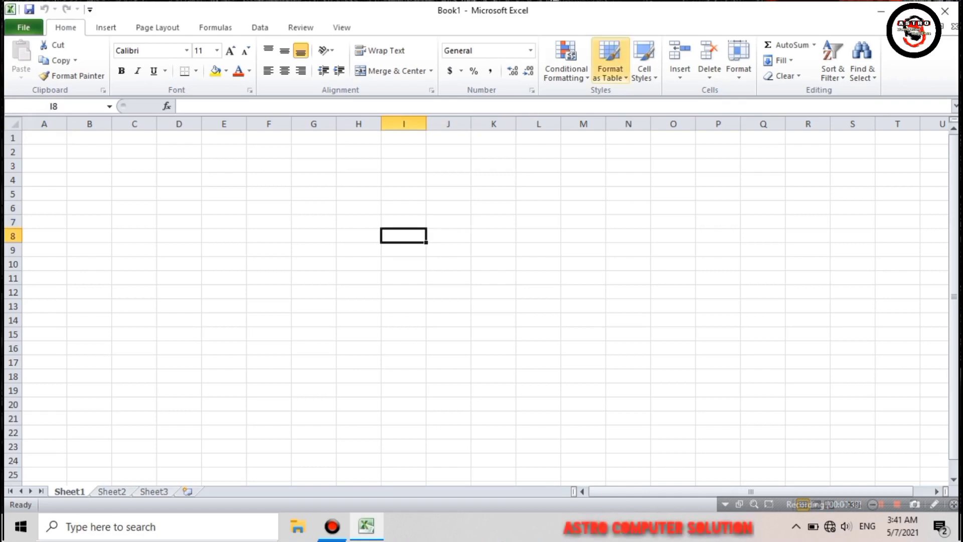
left_click(944, 11)
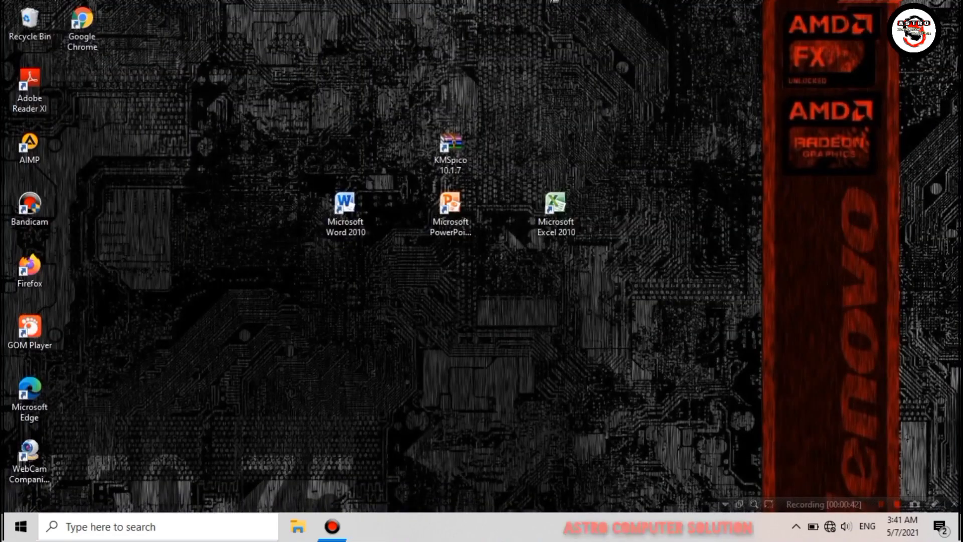
right_click(736, 130)
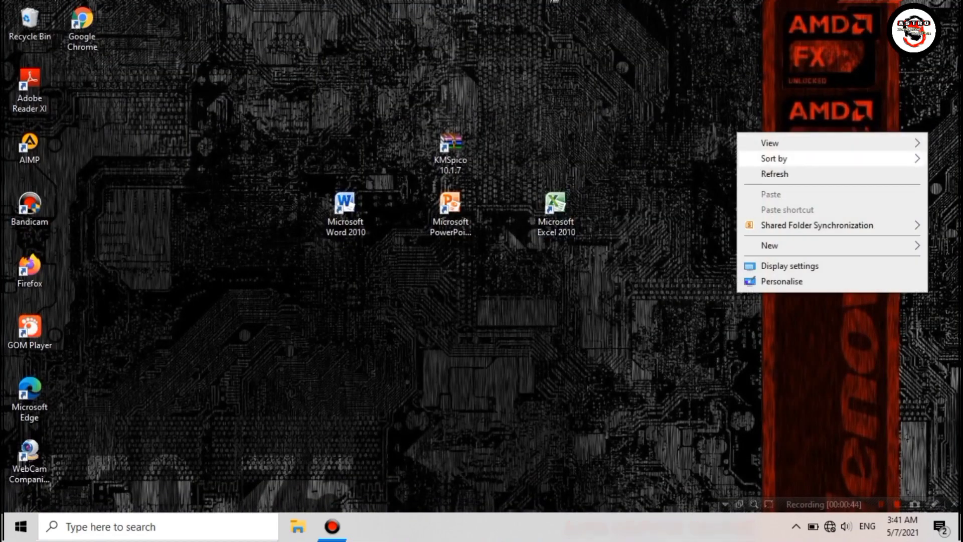
left_click(775, 173)
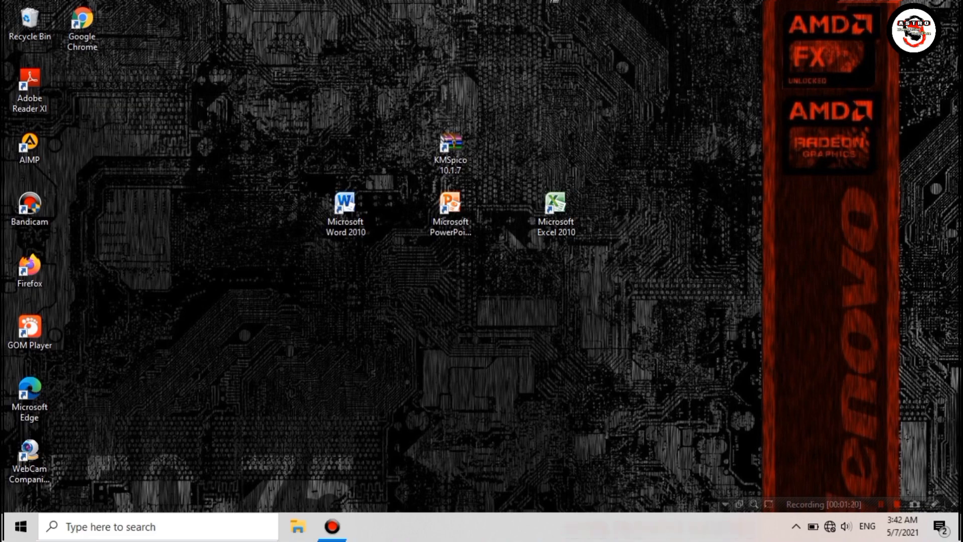
right_click(482, 320)
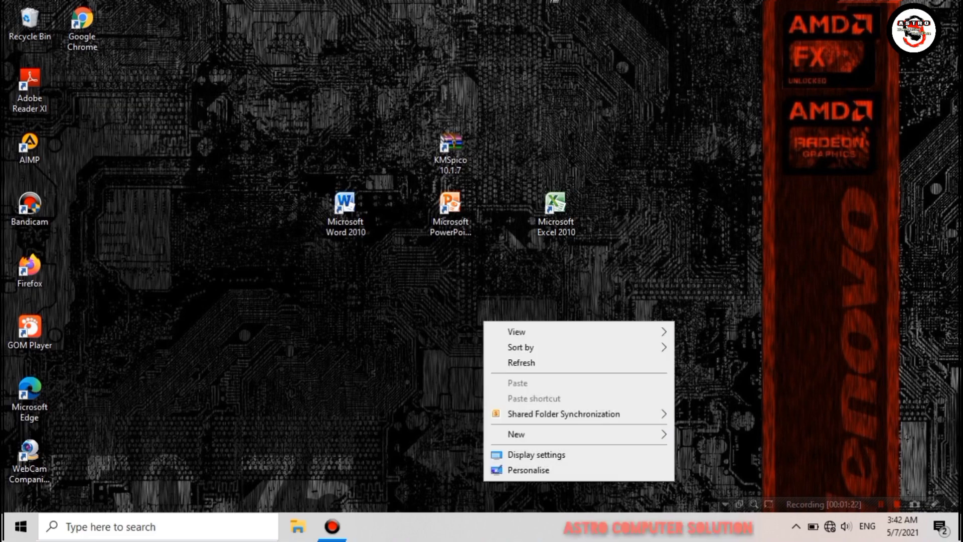
left_click(506, 361)
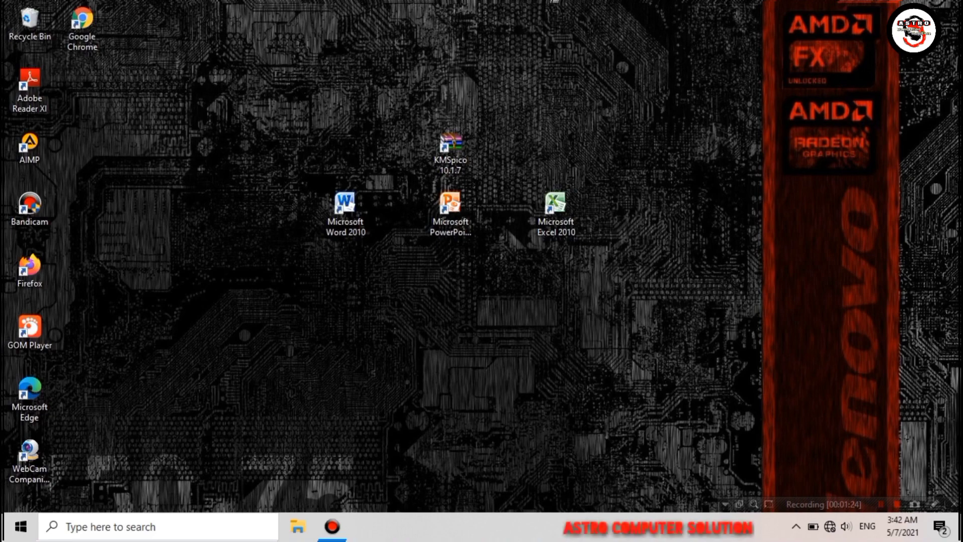
right_click(453, 263)
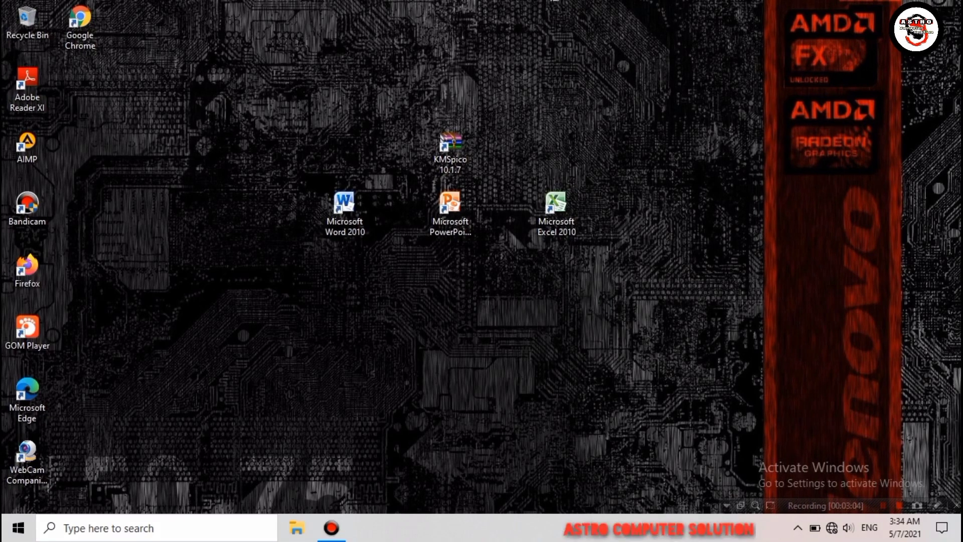